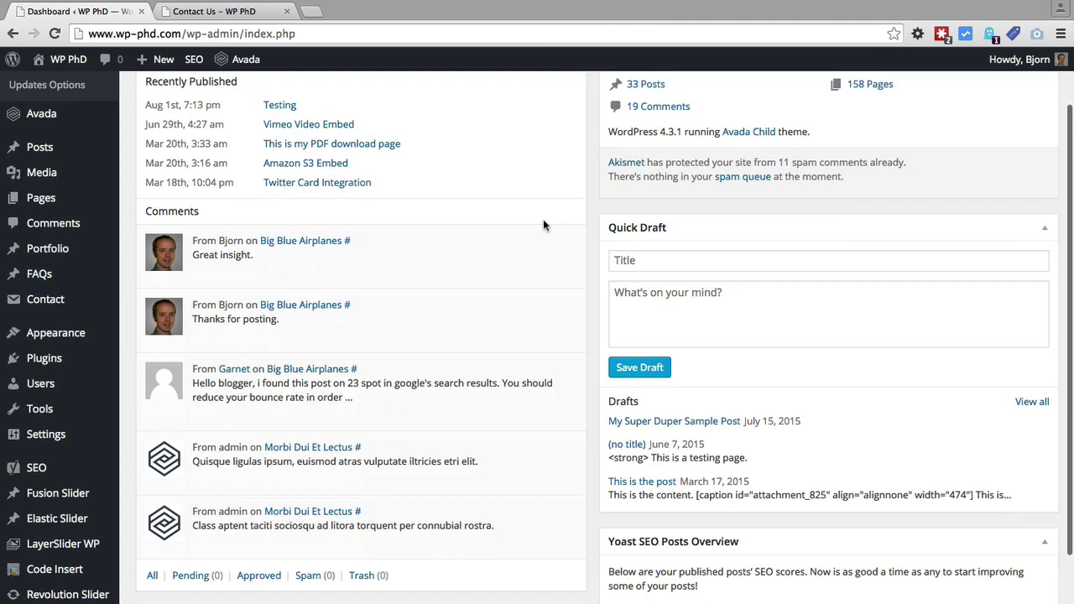
{"action": "scroll", "coordinate": [543, 219], "scroll_direction": "down", "scroll_amount": 1}
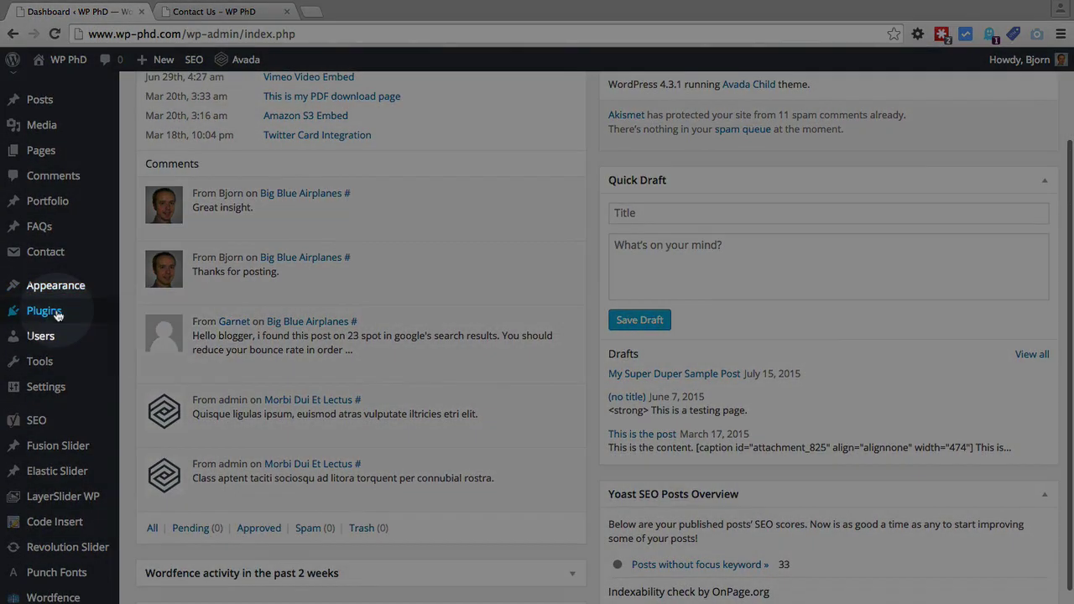
Step: Search the plugin directory for 'contact form 7 skins'
{"action": "mouse_move", "coordinate": [57, 313]}
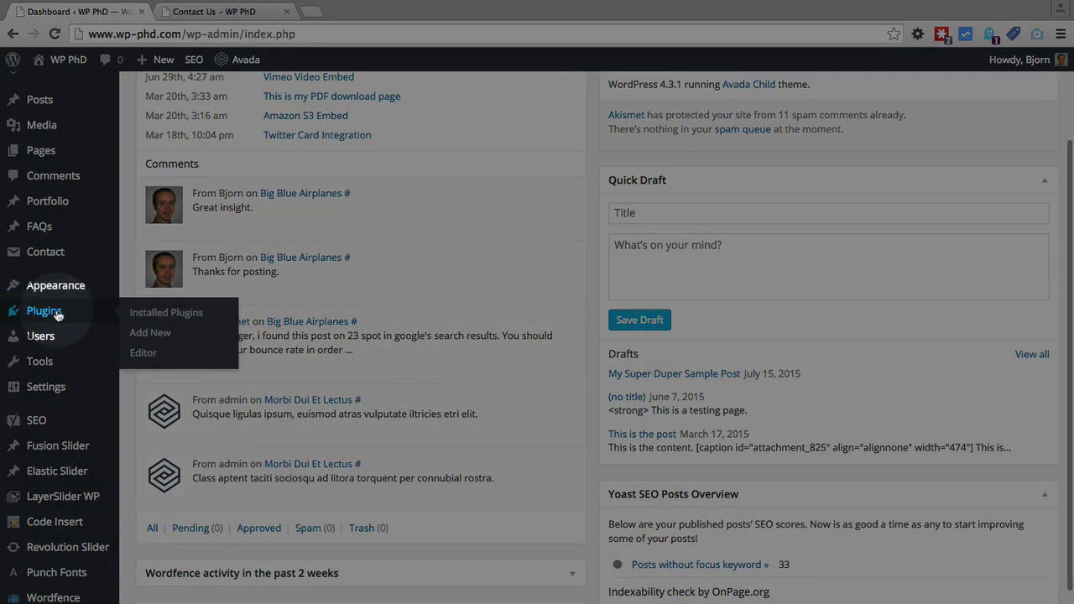
{"action": "left_click", "coordinate": [143, 336]}
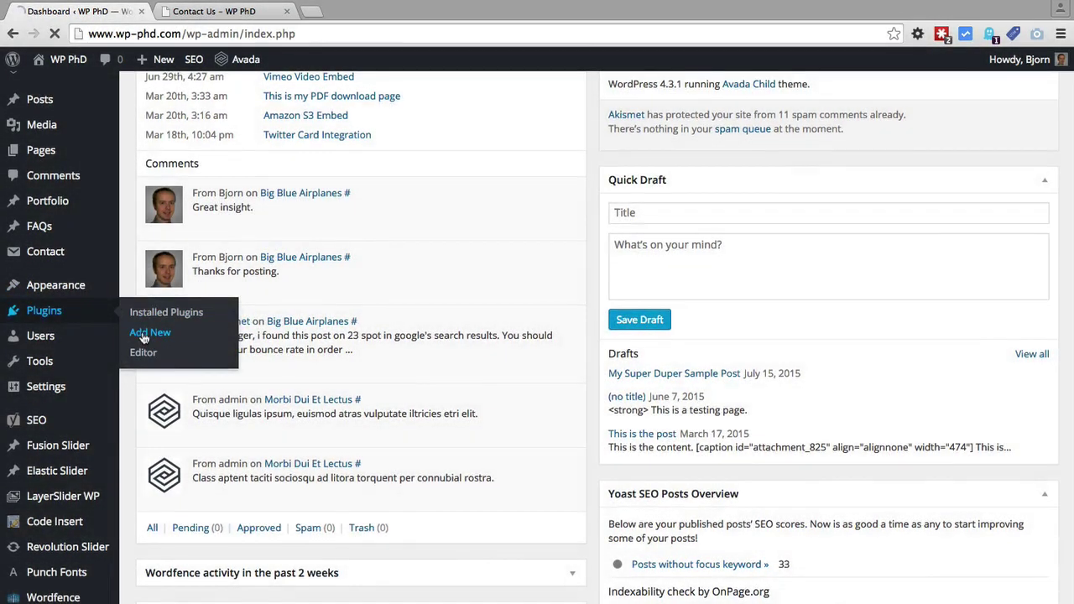
{"action": "left_click", "coordinate": [849, 141]}
{"action": "type", "text": "cont"}
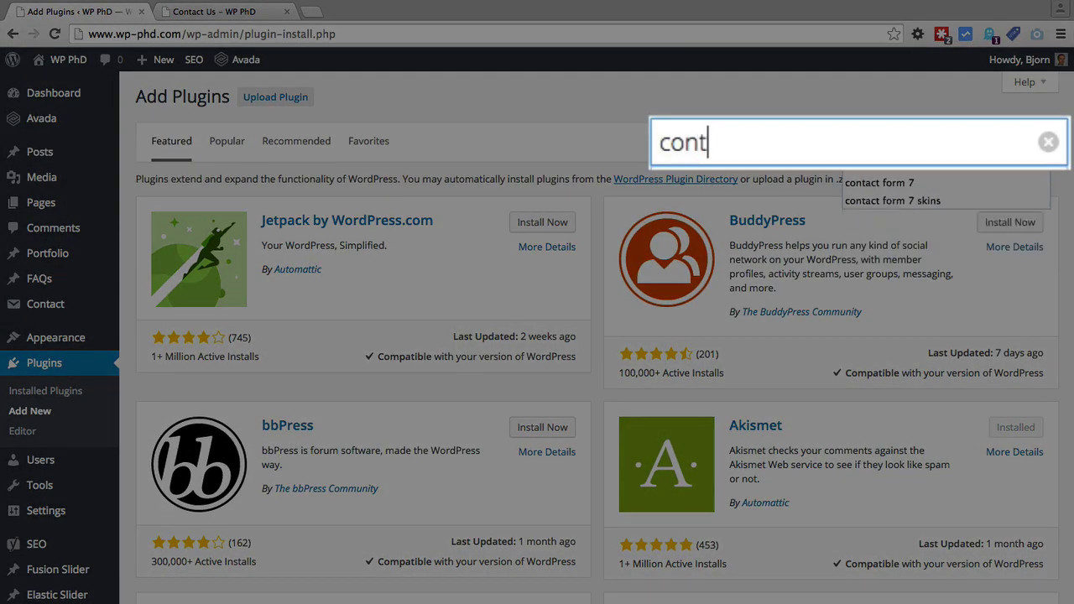
{"action": "type", "text": "act"}
{"action": "left_click", "coordinate": [885, 198]}
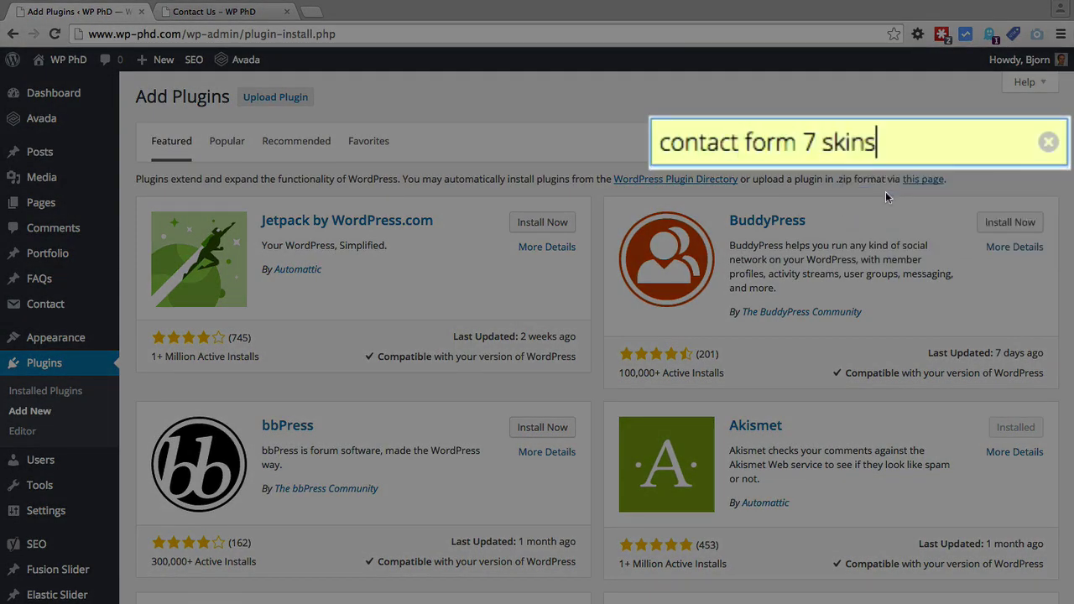
{"action": "key", "text": "Return"}
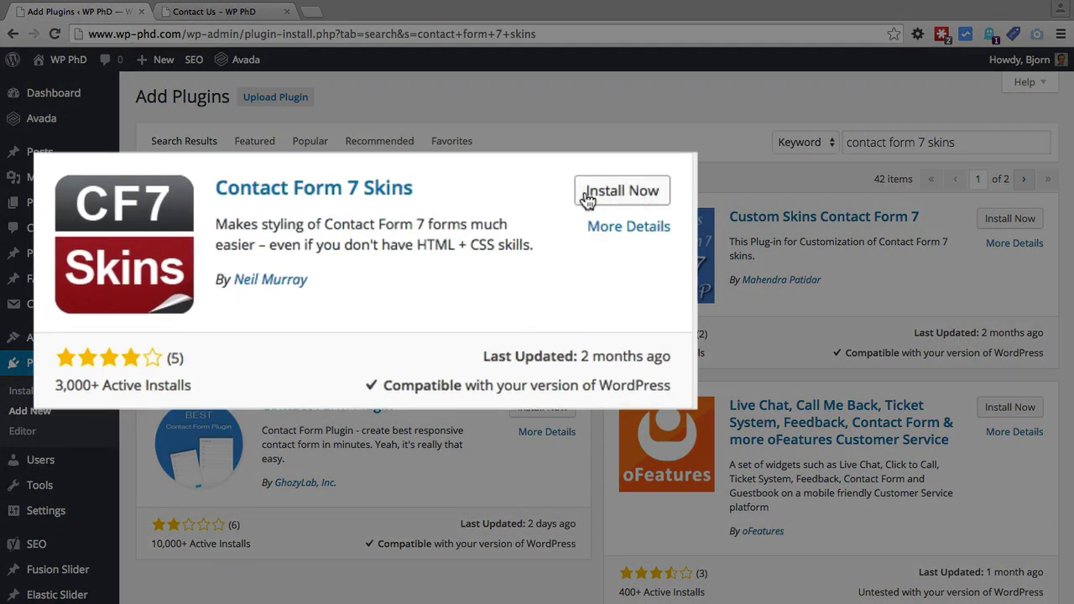
Step: Install and activate Contact Form 7 Skins 1.1.1
{"action": "left_click", "coordinate": [545, 215]}
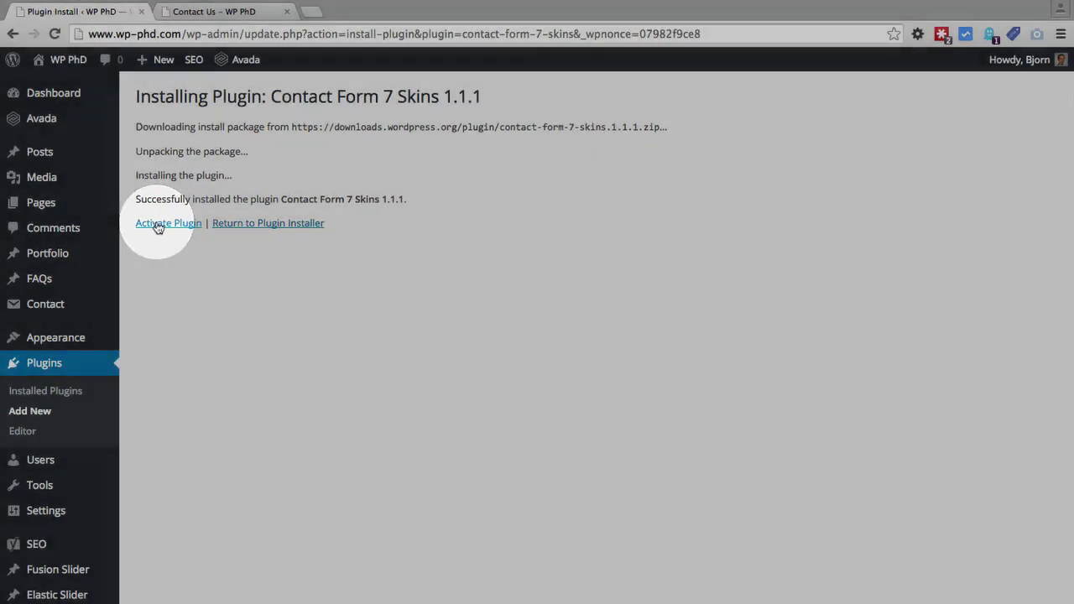
{"action": "left_click", "coordinate": [159, 224]}
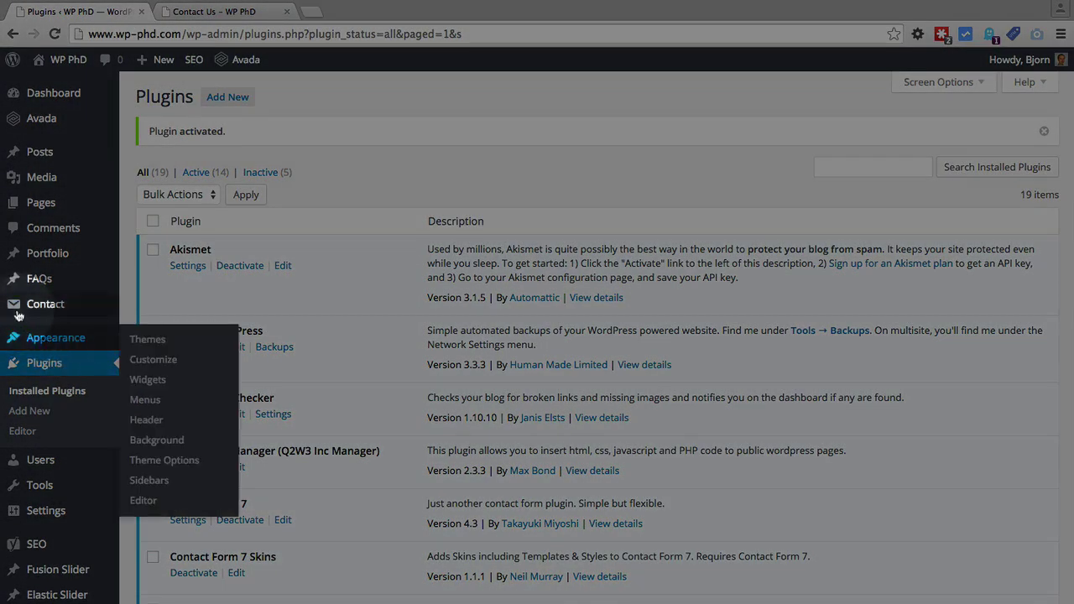
{"action": "mouse_move", "coordinate": [33, 305]}
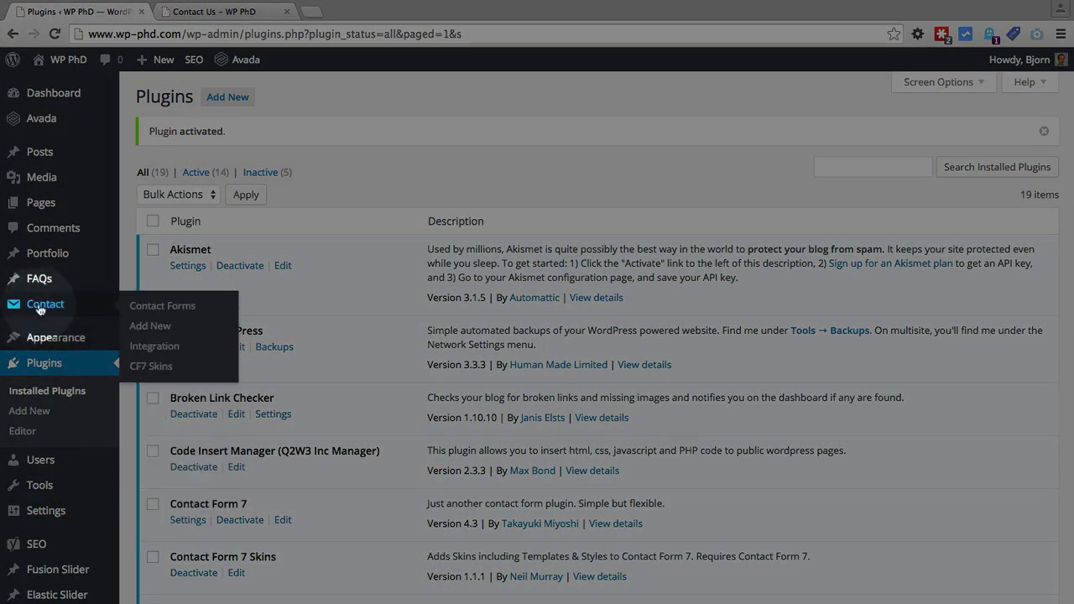
Step: Open Contact > CF7 Skins settings and review the Advanced and Licenses tabs
{"action": "left_click", "coordinate": [151, 367]}
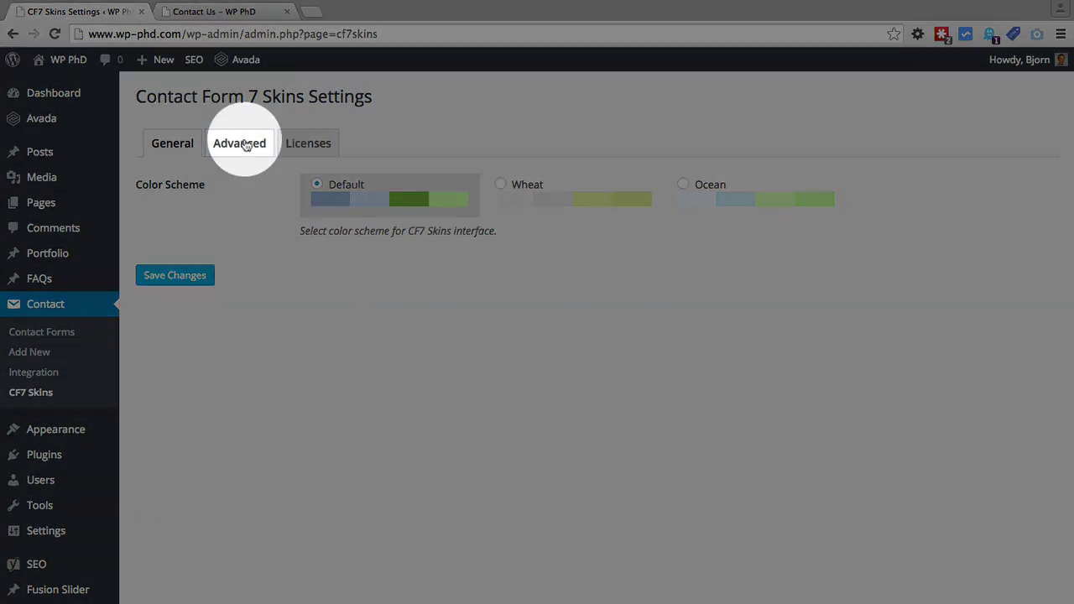
{"action": "left_click", "coordinate": [243, 145]}
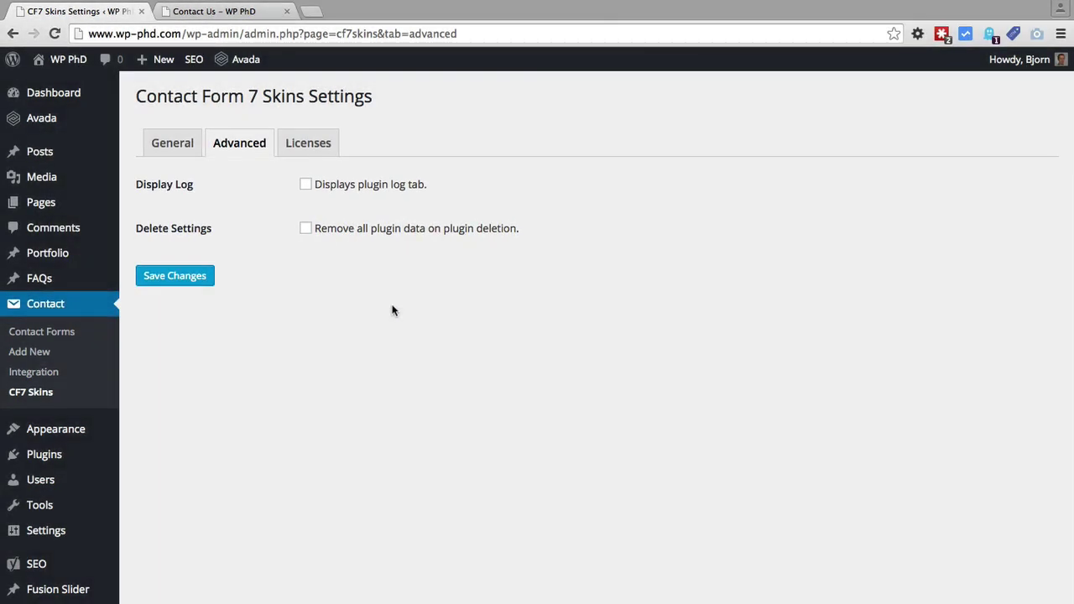
{"action": "left_click", "coordinate": [300, 146]}
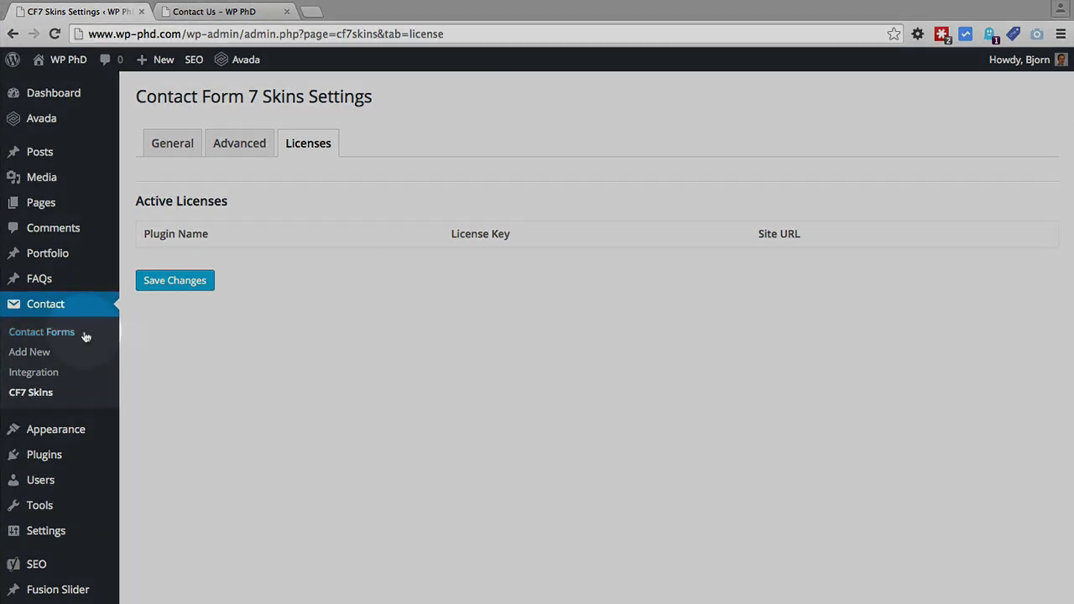
Step: Open the Contact Forms list and look over the existing forms
{"action": "left_click", "coordinate": [29, 335]}
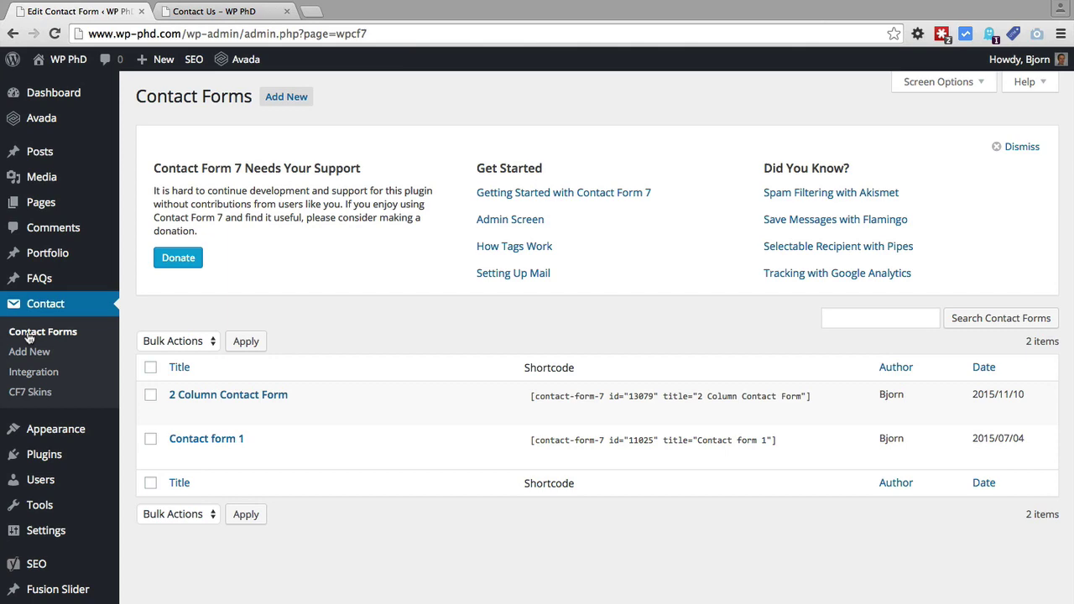
{"action": "scroll", "coordinate": [288, 277], "scroll_direction": "down", "scroll_amount": 3}
{"action": "mouse_move", "coordinate": [227, 299]}
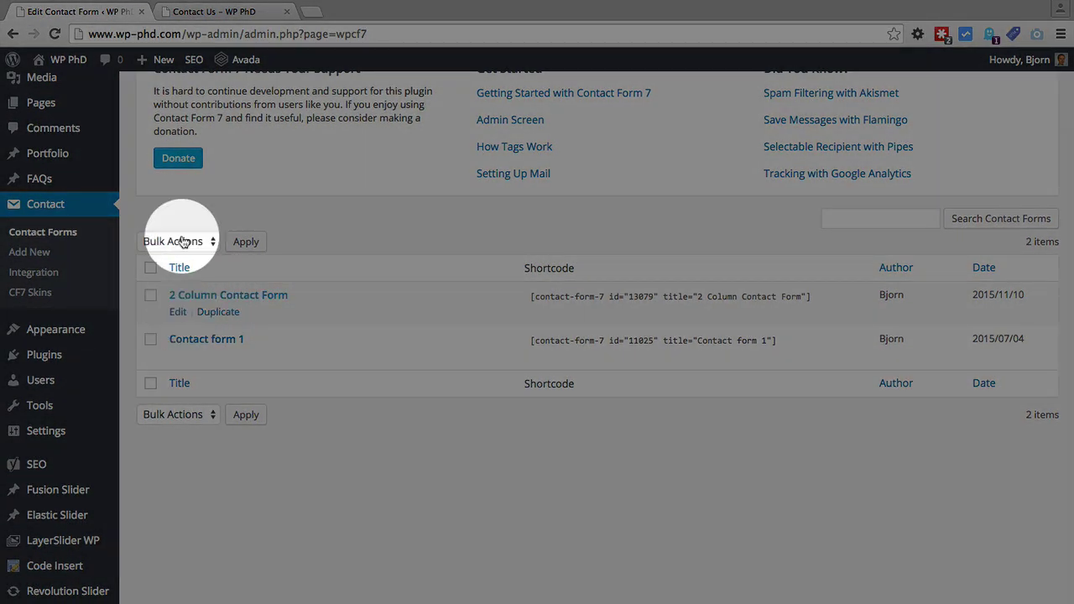
Step: On the live Contact Us page, scroll to the unstyled name, email, phone, subject and message form
{"action": "left_click", "coordinate": [195, 12]}
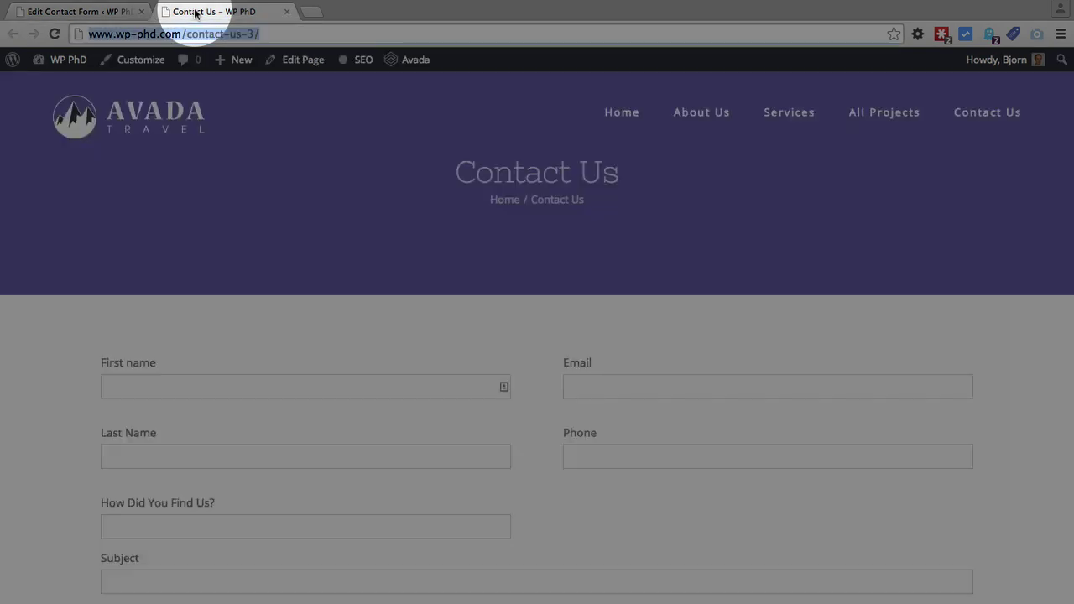
{"action": "scroll", "coordinate": [69, 289], "scroll_direction": "down", "scroll_amount": 3}
{"action": "scroll", "coordinate": [68, 293], "scroll_direction": "down", "scroll_amount": 2}
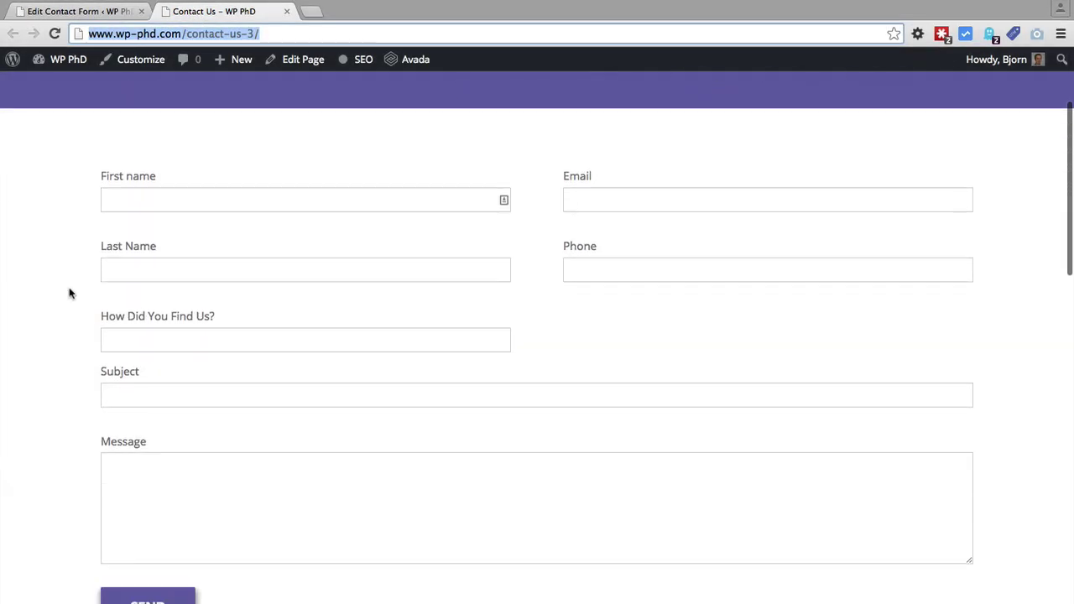
{"action": "scroll", "coordinate": [69, 293], "scroll_direction": "down", "scroll_amount": 1}
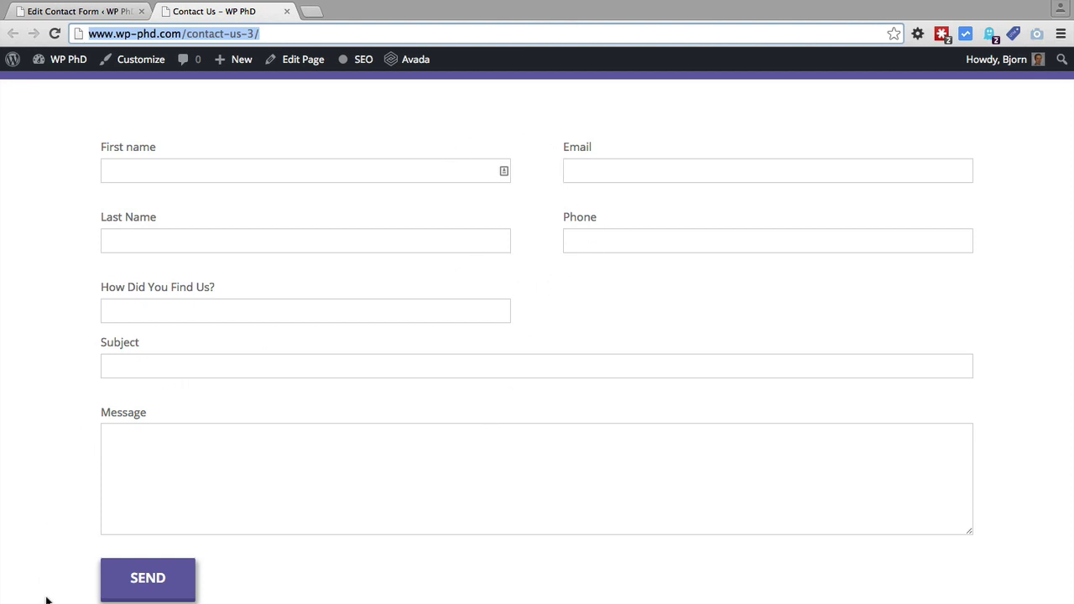
{"action": "left_click", "coordinate": [177, 583]}
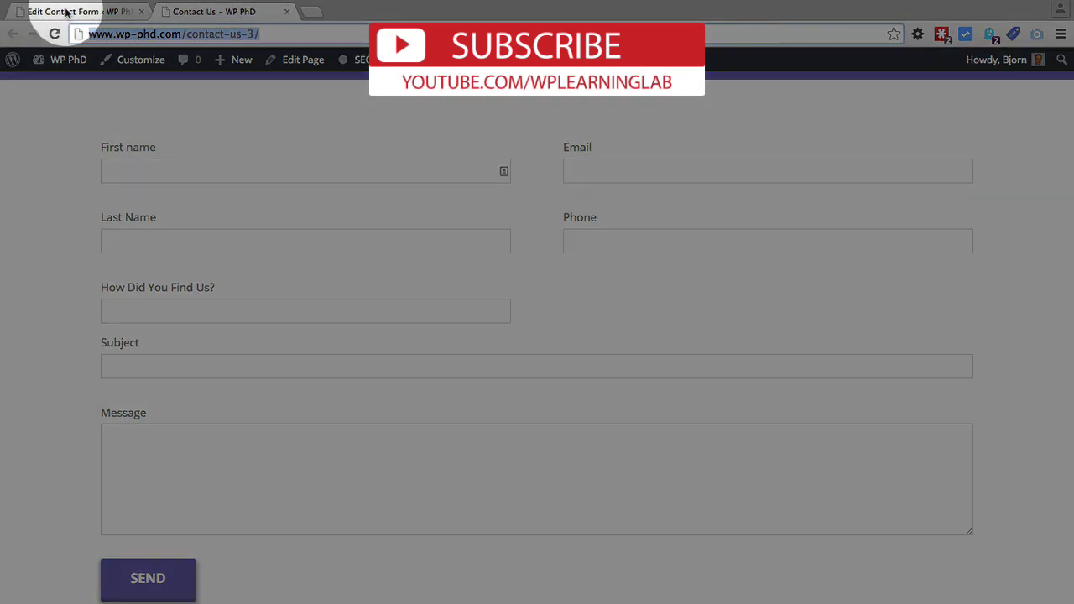
{"action": "left_click", "coordinate": [67, 12]}
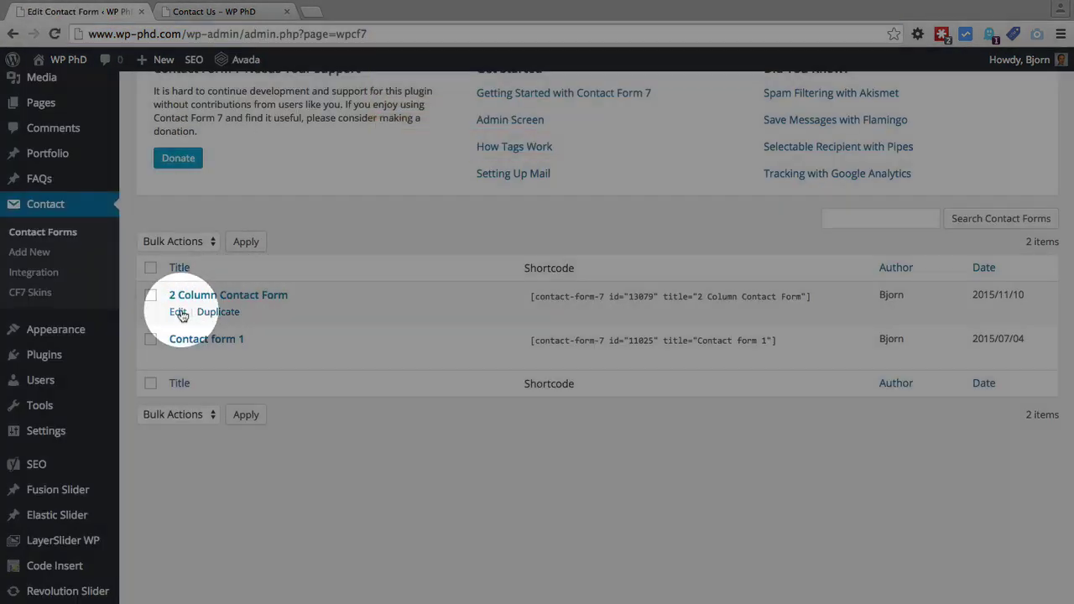
{"action": "left_click", "coordinate": [179, 313]}
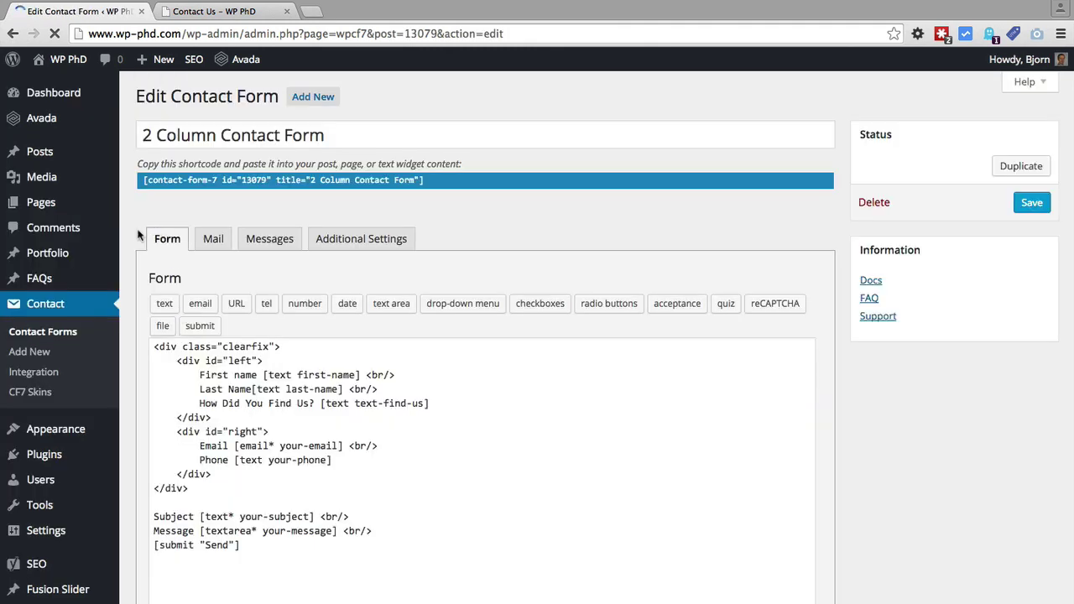
{"action": "scroll", "coordinate": [139, 235], "scroll_direction": "down", "scroll_amount": 5}
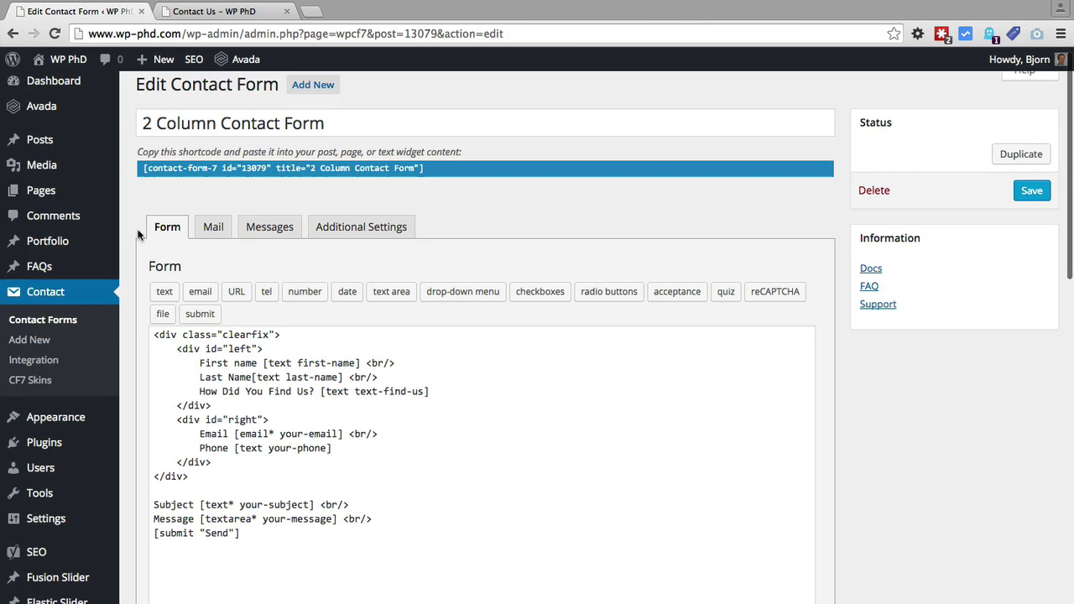
{"action": "scroll", "coordinate": [138, 235], "scroll_direction": "down", "scroll_amount": 6}
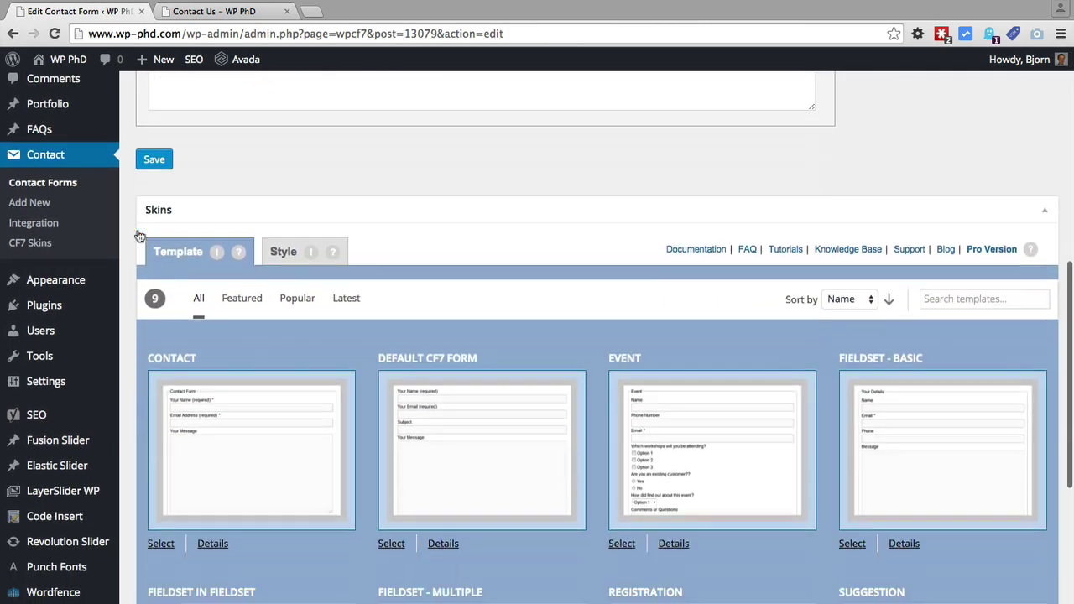
{"action": "scroll", "coordinate": [140, 236], "scroll_direction": "down", "scroll_amount": 1}
{"action": "left_click", "coordinate": [214, 158]}
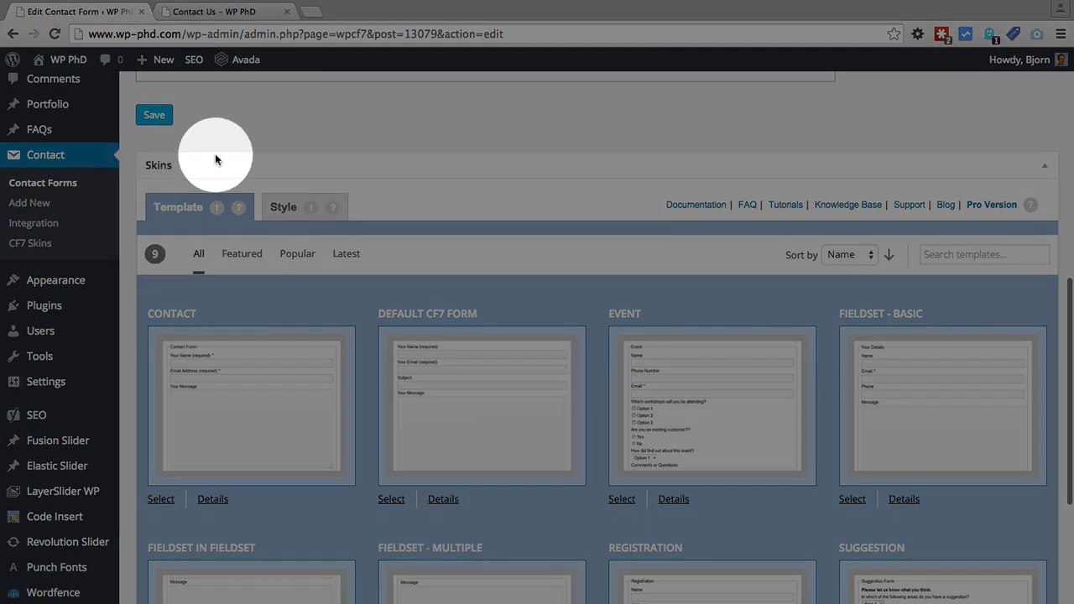
{"action": "scroll", "coordinate": [140, 193], "scroll_direction": "down", "scroll_amount": 3}
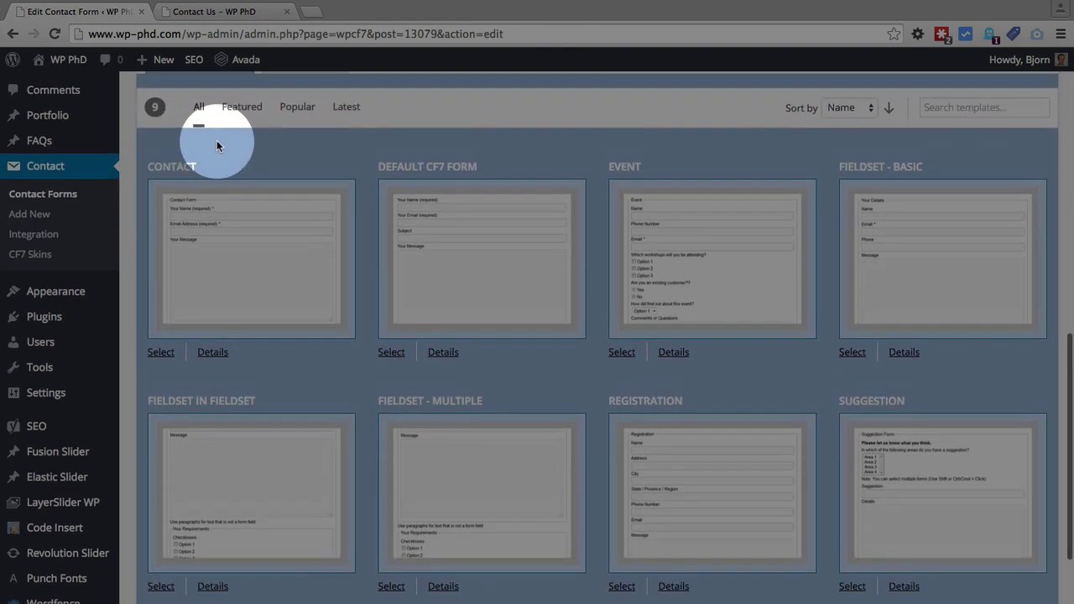
{"action": "scroll", "coordinate": [196, 124], "scroll_direction": "up", "scroll_amount": 1}
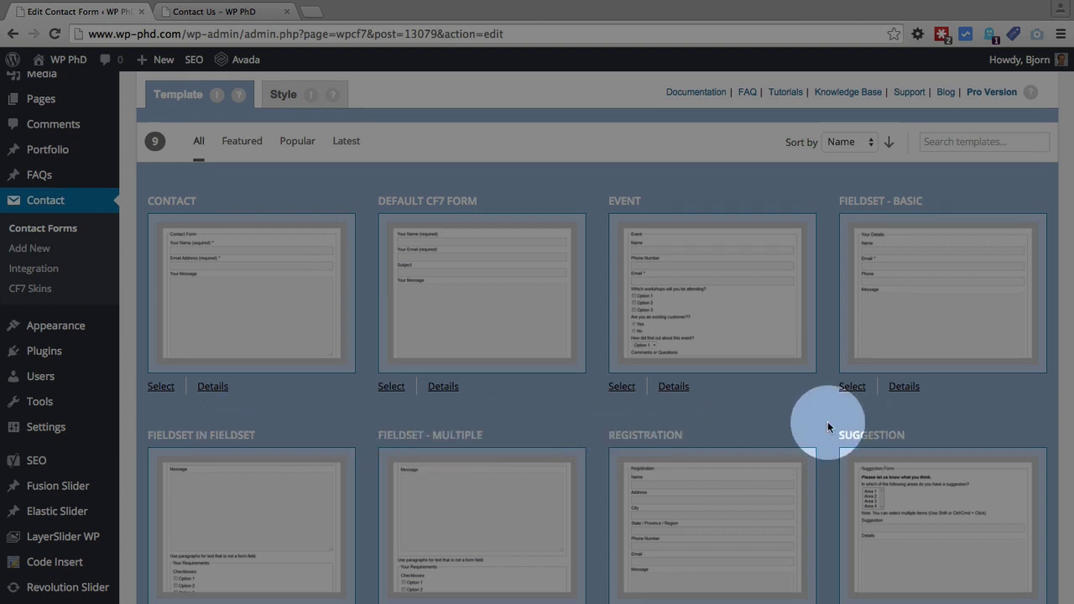
{"action": "scroll", "coordinate": [828, 424], "scroll_direction": "down", "scroll_amount": 5}
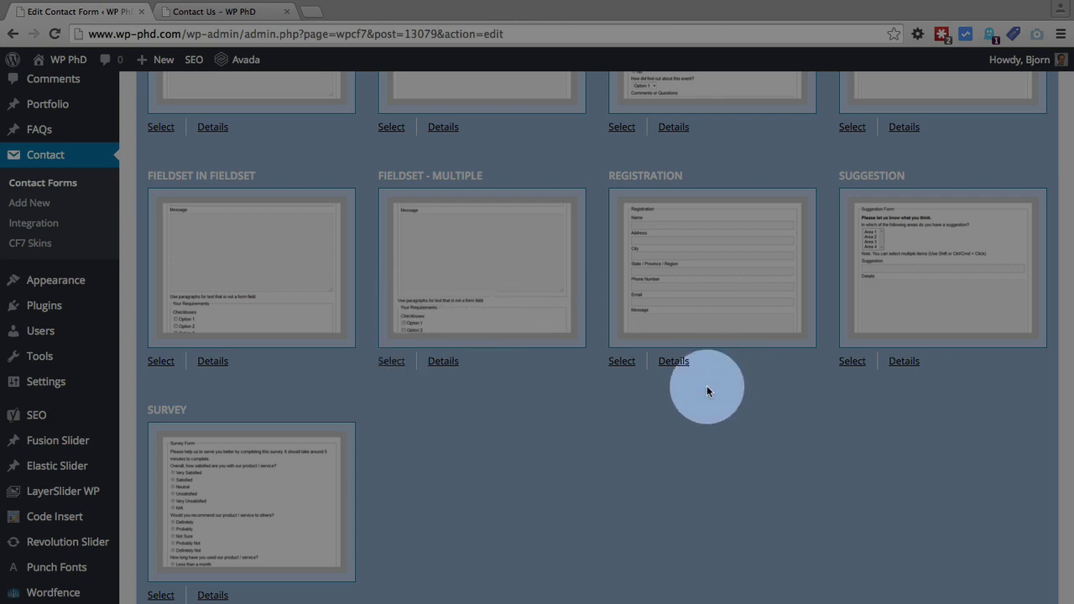
{"action": "scroll", "coordinate": [653, 461], "scroll_direction": "up", "scroll_amount": 7}
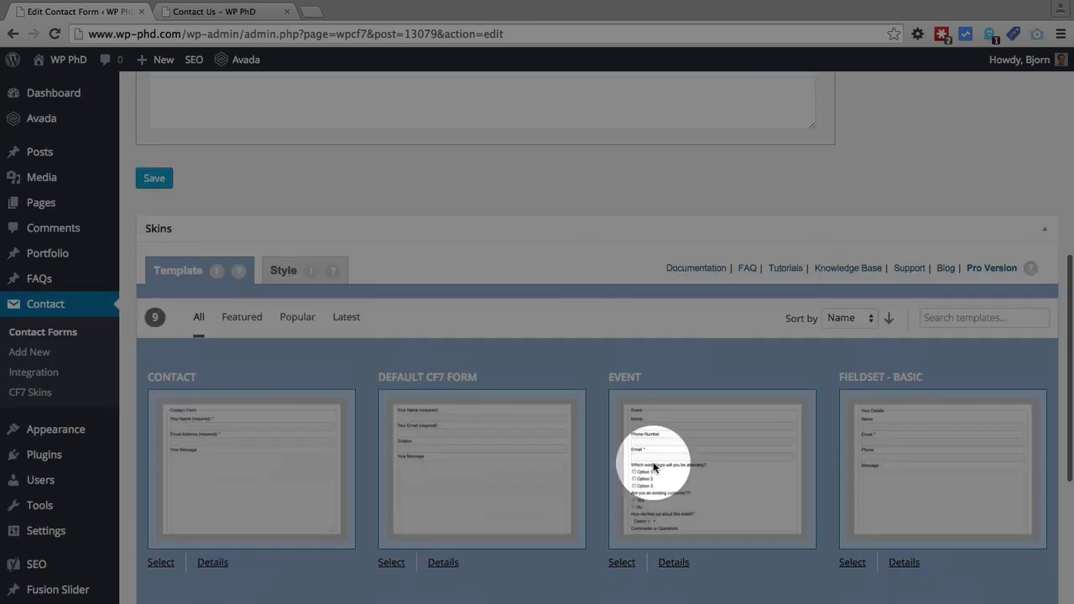
{"action": "scroll", "coordinate": [653, 461], "scroll_direction": "up", "scroll_amount": 3}
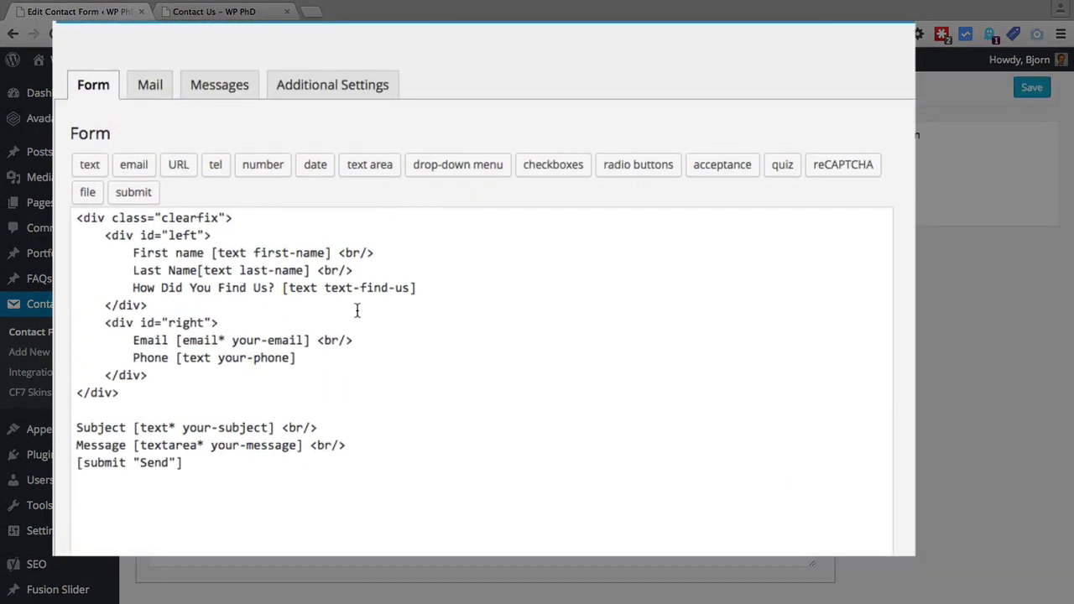
{"action": "scroll", "coordinate": [357, 311], "scroll_direction": "down", "scroll_amount": 8}
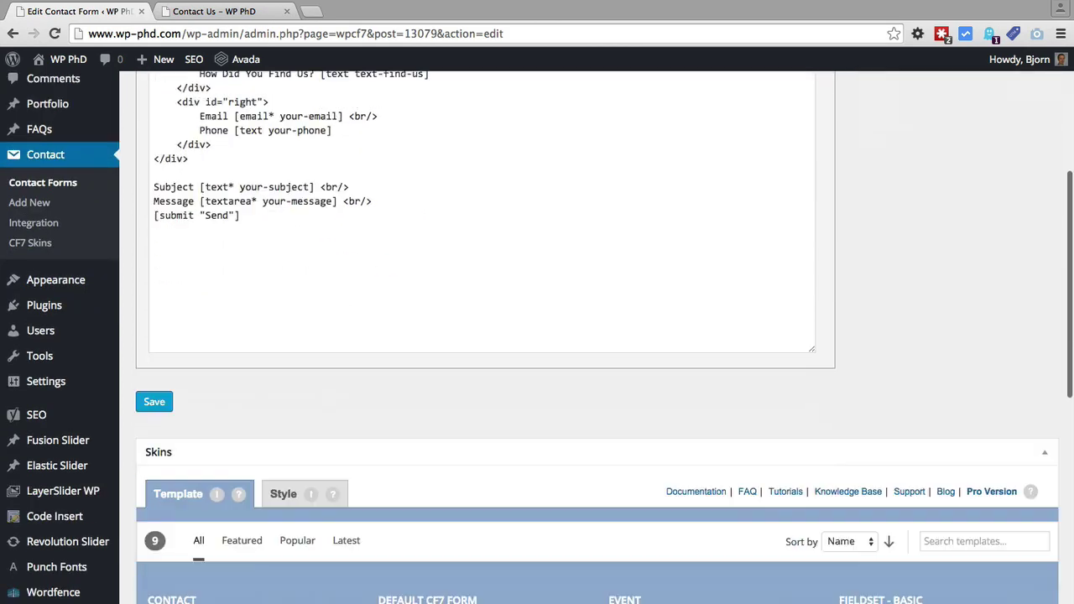
{"action": "scroll", "coordinate": [597, 335], "scroll_direction": "down", "scroll_amount": 2}
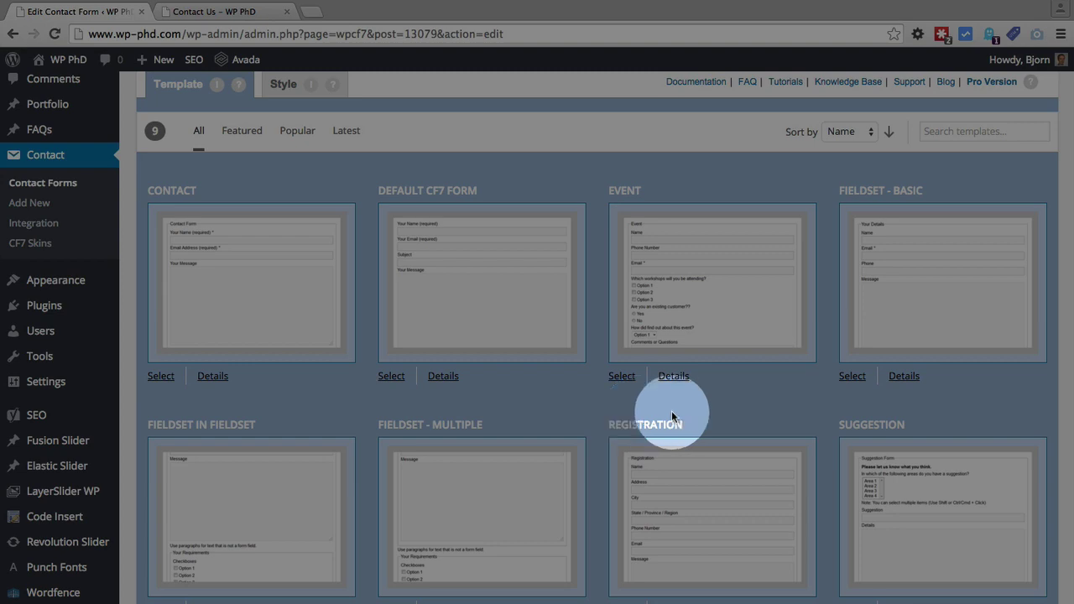
{"action": "scroll", "coordinate": [460, 399], "scroll_direction": "up", "scroll_amount": 2}
{"action": "scroll", "coordinate": [461, 400], "scroll_direction": "up", "scroll_amount": 1}
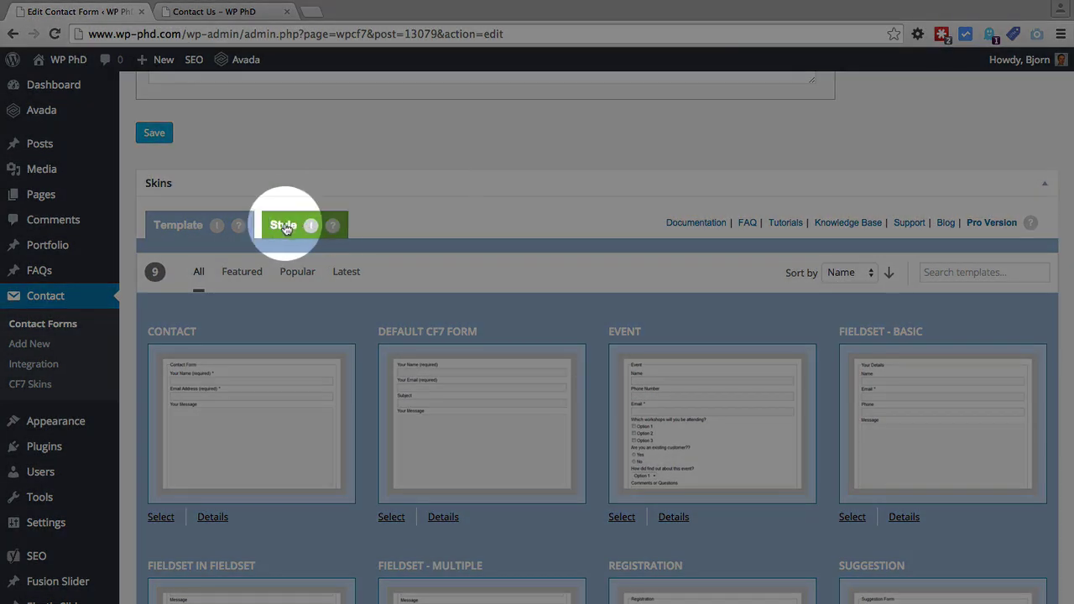
Step: In the Skins Style gallery of 15 styles, select Emerald for the 2 Column Contact Form
{"action": "left_click", "coordinate": [285, 226]}
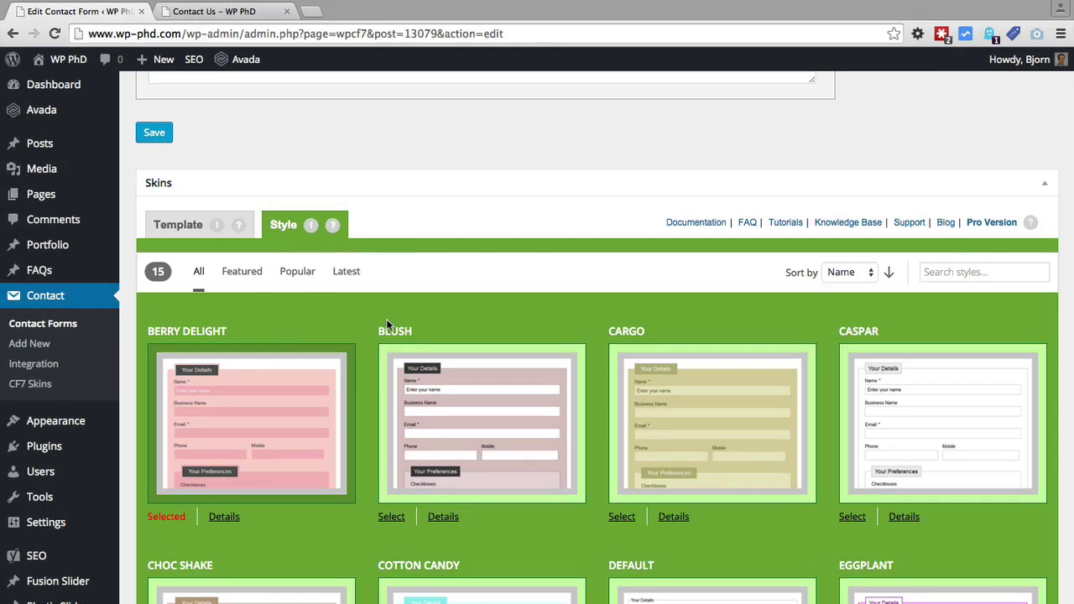
{"action": "scroll", "coordinate": [386, 319], "scroll_direction": "down", "scroll_amount": 3}
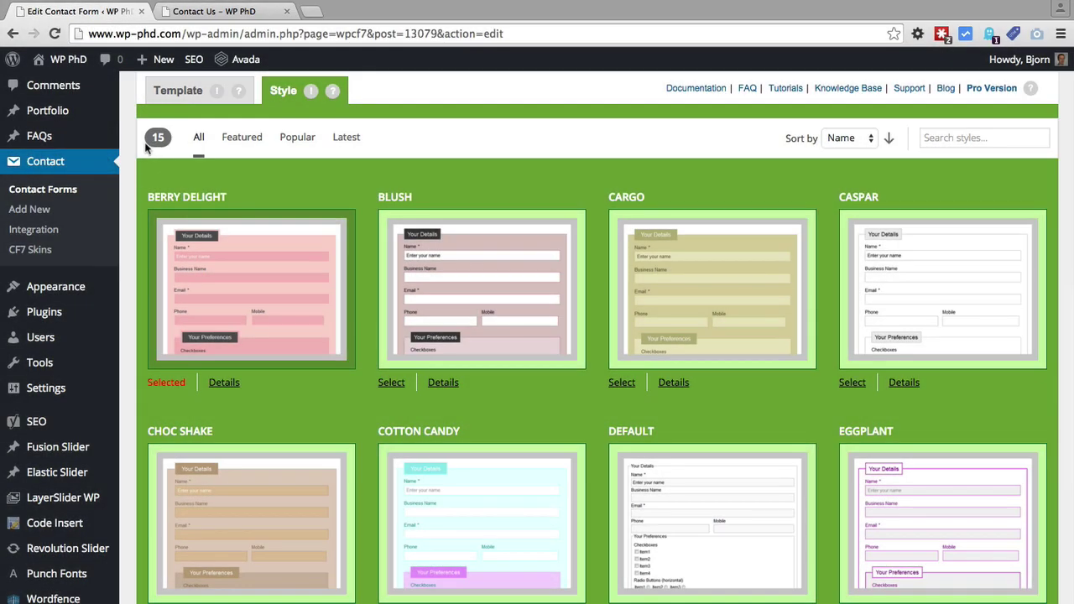
{"action": "scroll", "coordinate": [331, 168], "scroll_direction": "down", "scroll_amount": 5}
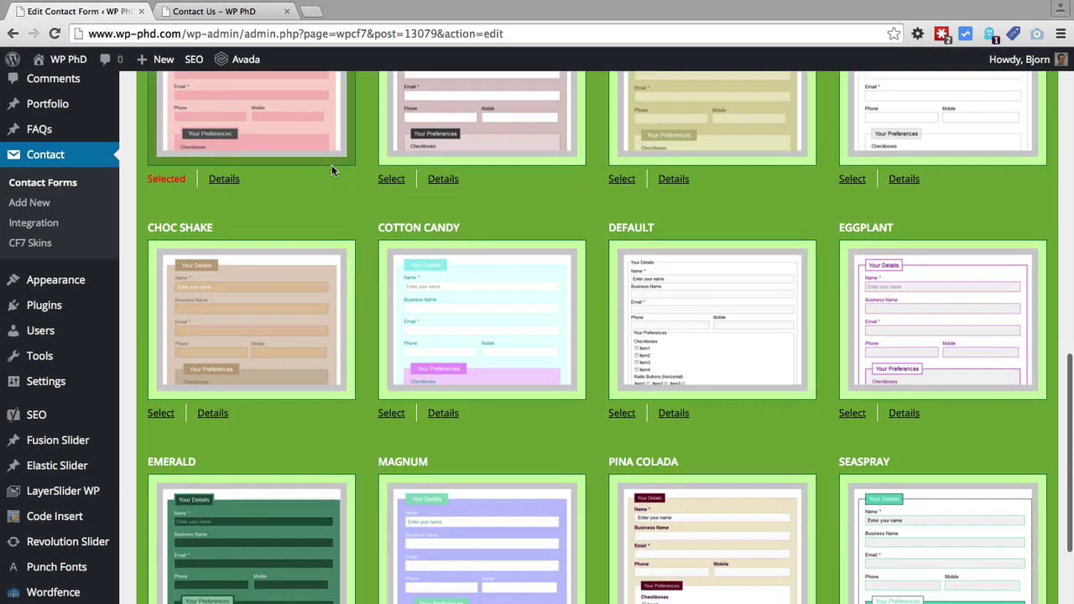
{"action": "scroll", "coordinate": [332, 170], "scroll_direction": "down", "scroll_amount": 3}
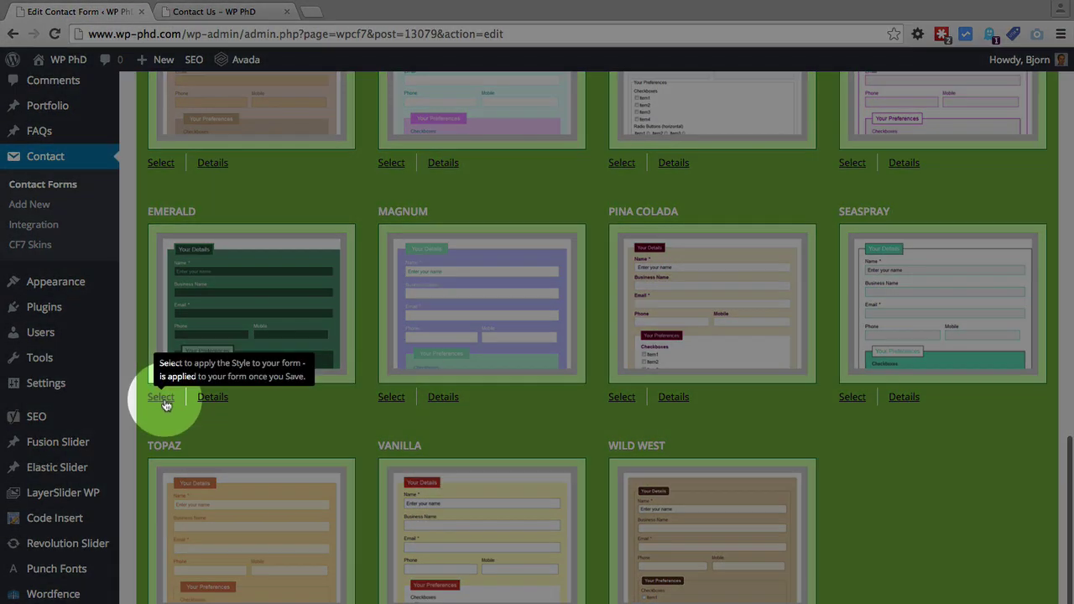
{"action": "left_click", "coordinate": [159, 399]}
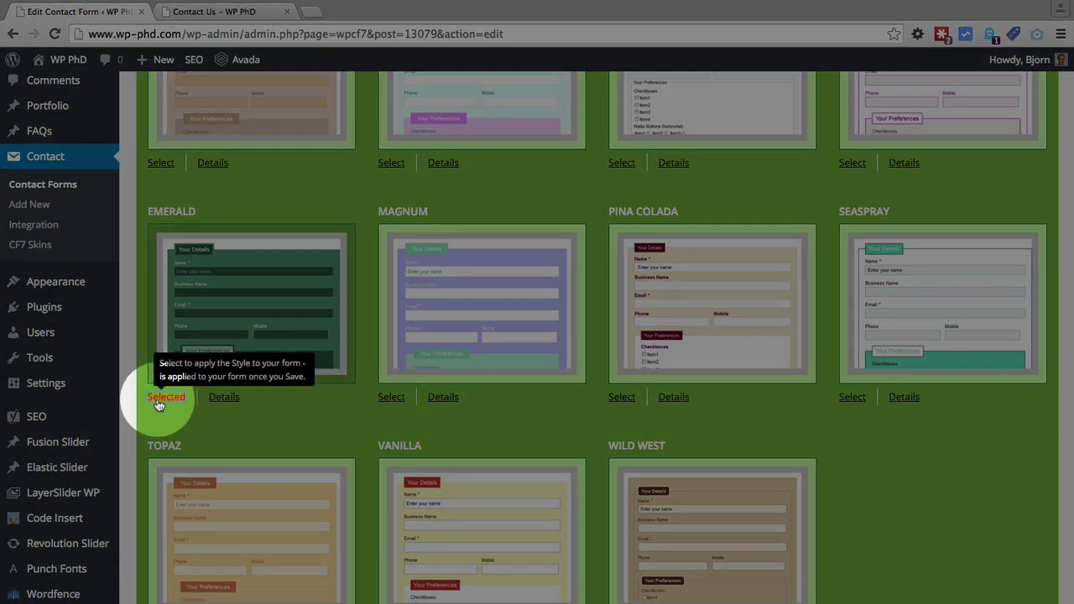
{"action": "scroll", "coordinate": [892, 441], "scroll_direction": "down", "scroll_amount": 1}
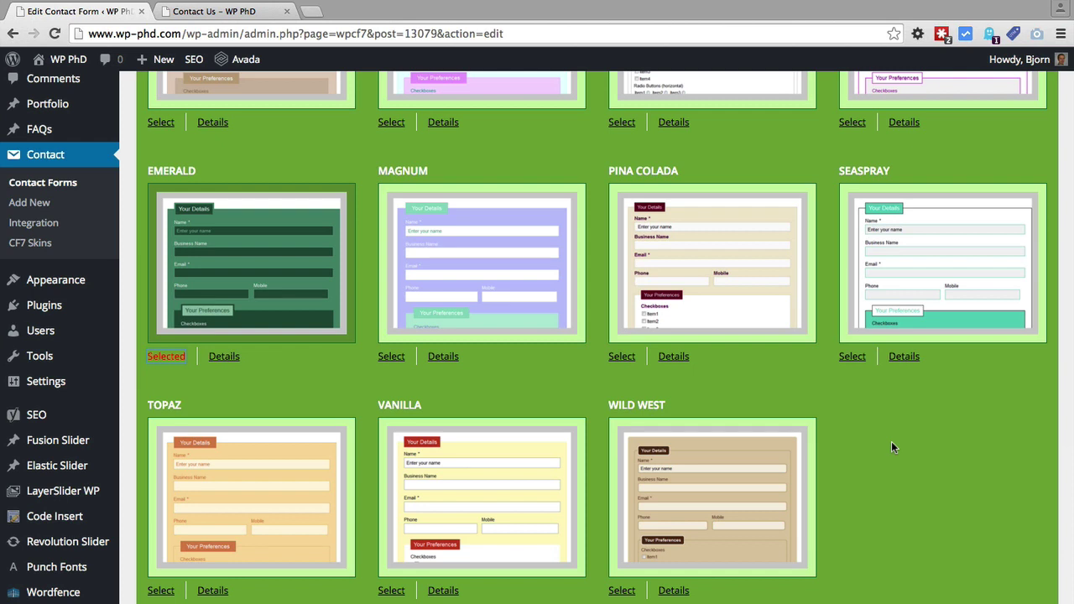
{"action": "scroll", "coordinate": [891, 445], "scroll_direction": "up", "scroll_amount": 5}
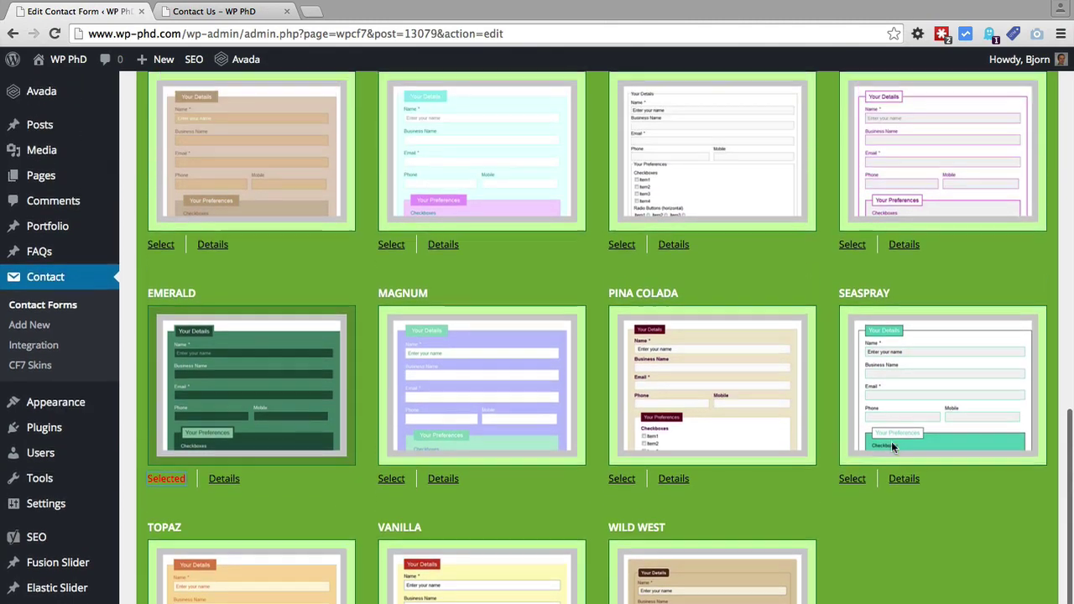
{"action": "scroll", "coordinate": [587, 470], "scroll_direction": "down", "scroll_amount": 2}
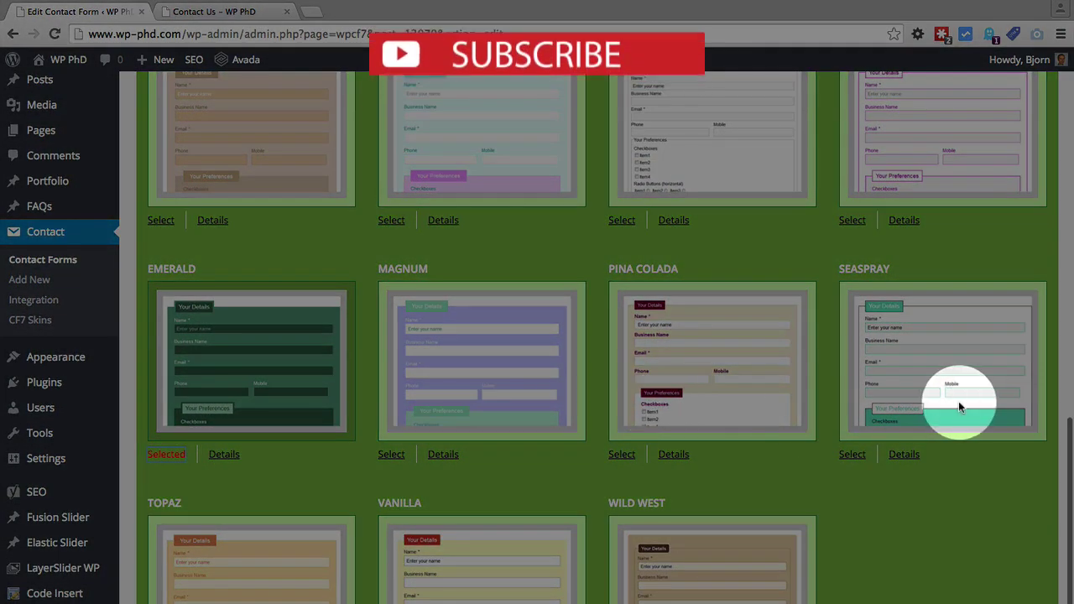
{"action": "scroll", "coordinate": [959, 401], "scroll_direction": "up", "scroll_amount": 10}
{"action": "scroll", "coordinate": [959, 401], "scroll_direction": "up", "scroll_amount": 10}
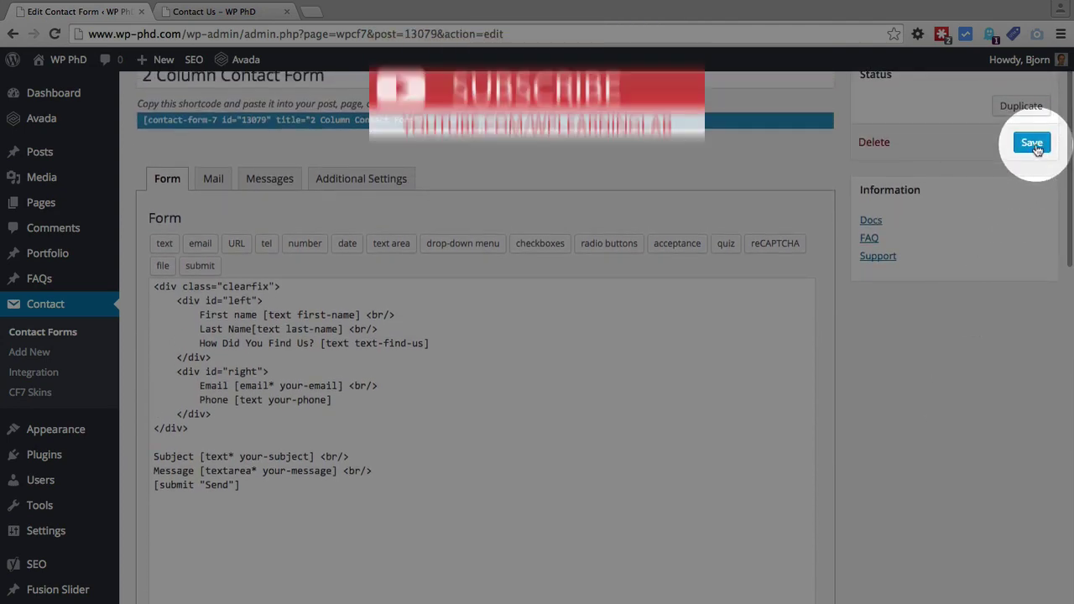
Step: Save the form and reload the live Contact Us page to show the Emerald green fields
{"action": "left_click", "coordinate": [1032, 143]}
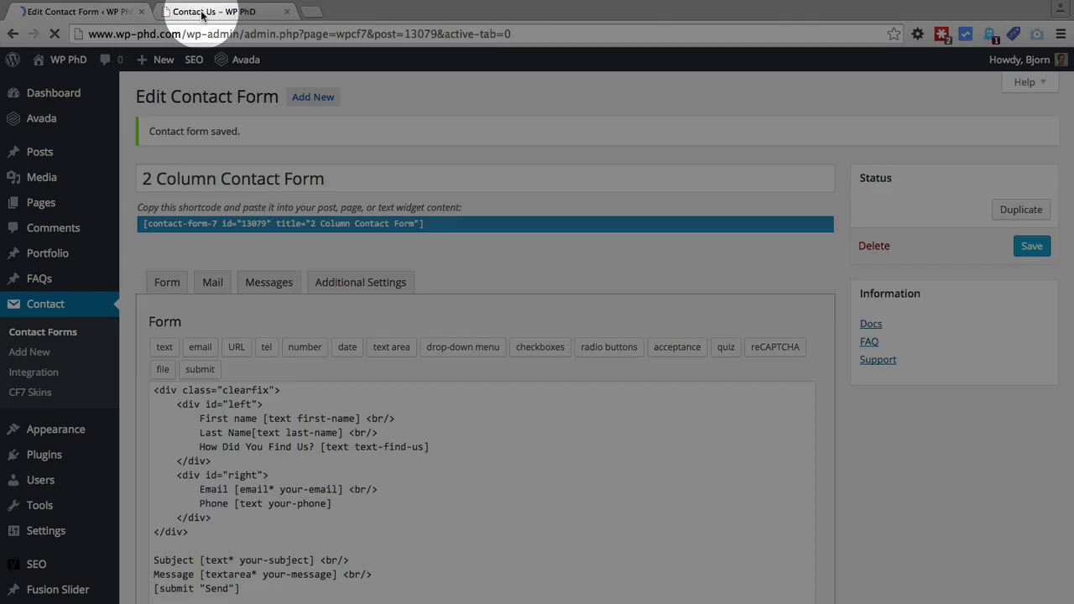
{"action": "left_click", "coordinate": [201, 15]}
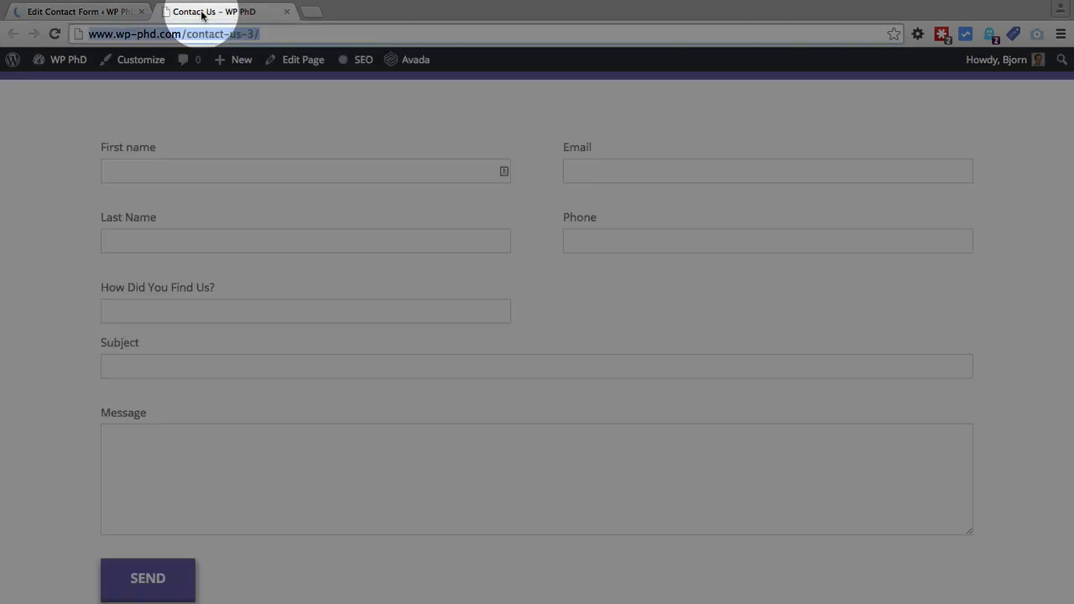
{"action": "left_click", "coordinate": [54, 33]}
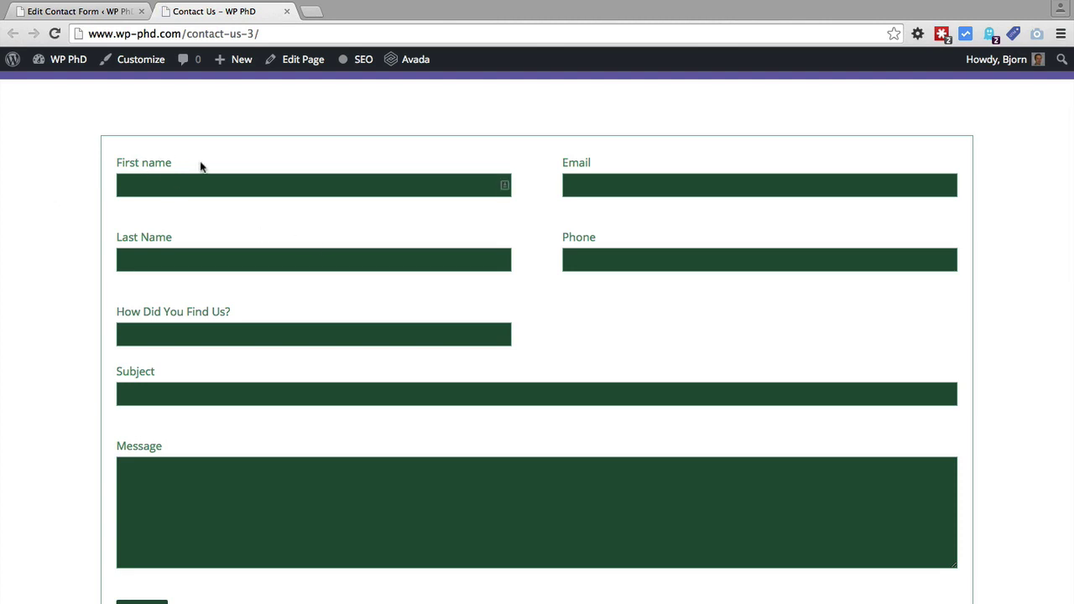
Step: Type test text 'fewfdsfdvsdfds' in the green First name field, then return to the form editor
{"action": "left_click", "coordinate": [214, 186]}
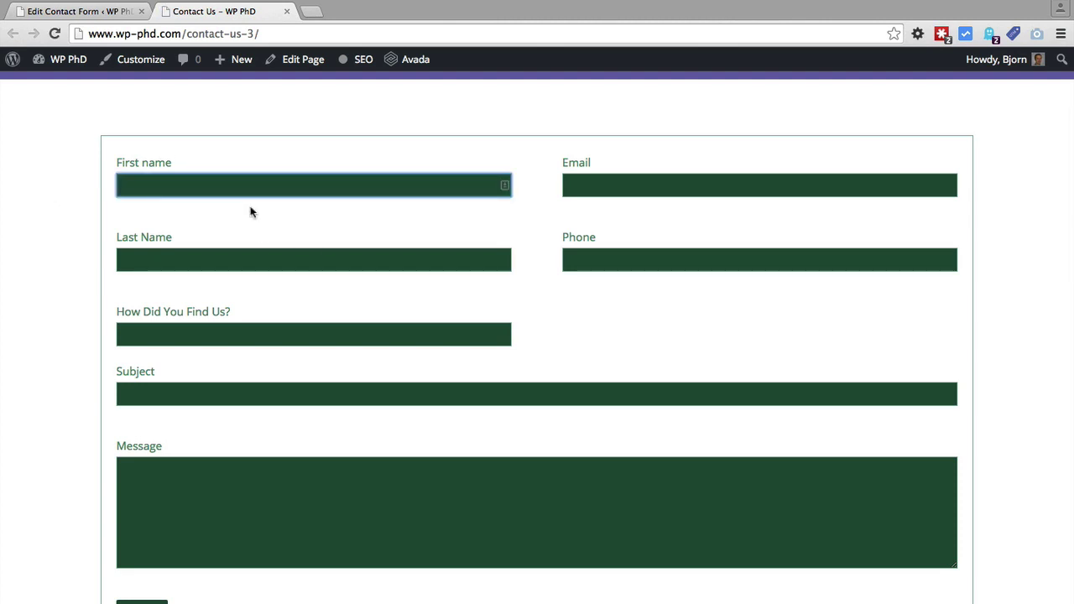
{"action": "type", "text": "fewfdsfdvsdfds"}
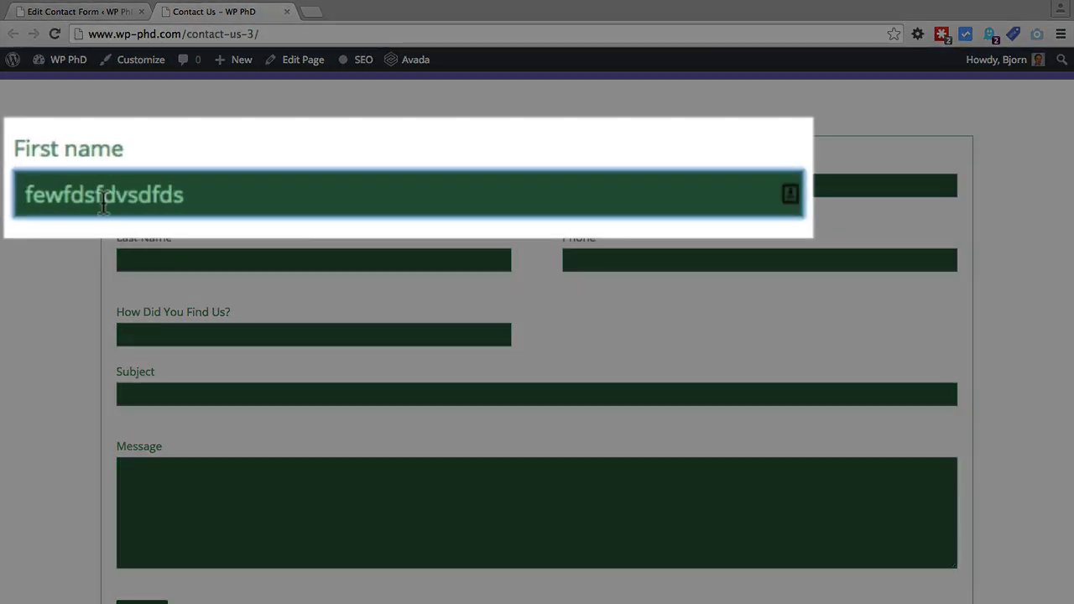
{"action": "key", "text": "super+a"}
{"action": "left_click", "coordinate": [222, 216]}
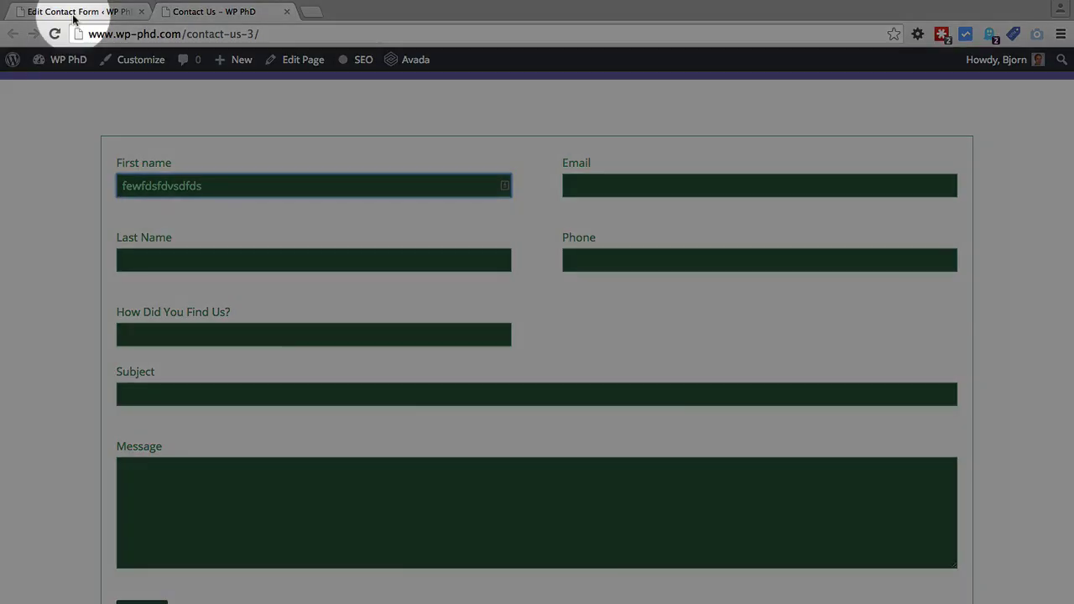
{"action": "left_click", "coordinate": [36, 12]}
Step: Reopen the Skins Style gallery and scroll to the Emerald card marked Selected
{"action": "scroll", "coordinate": [124, 338], "scroll_direction": "down", "scroll_amount": 6}
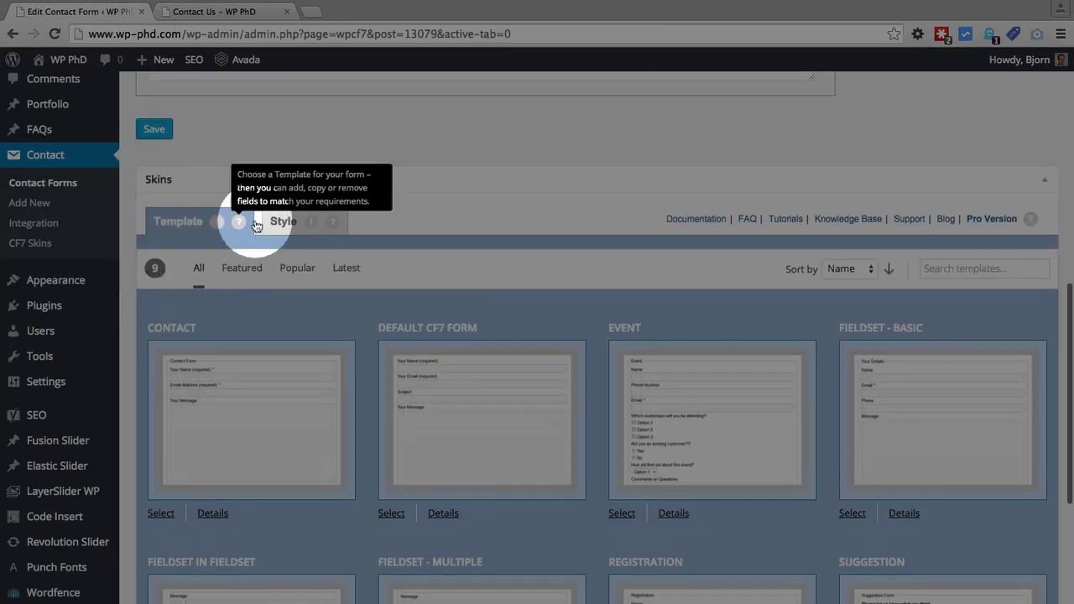
{"action": "left_click", "coordinate": [285, 222]}
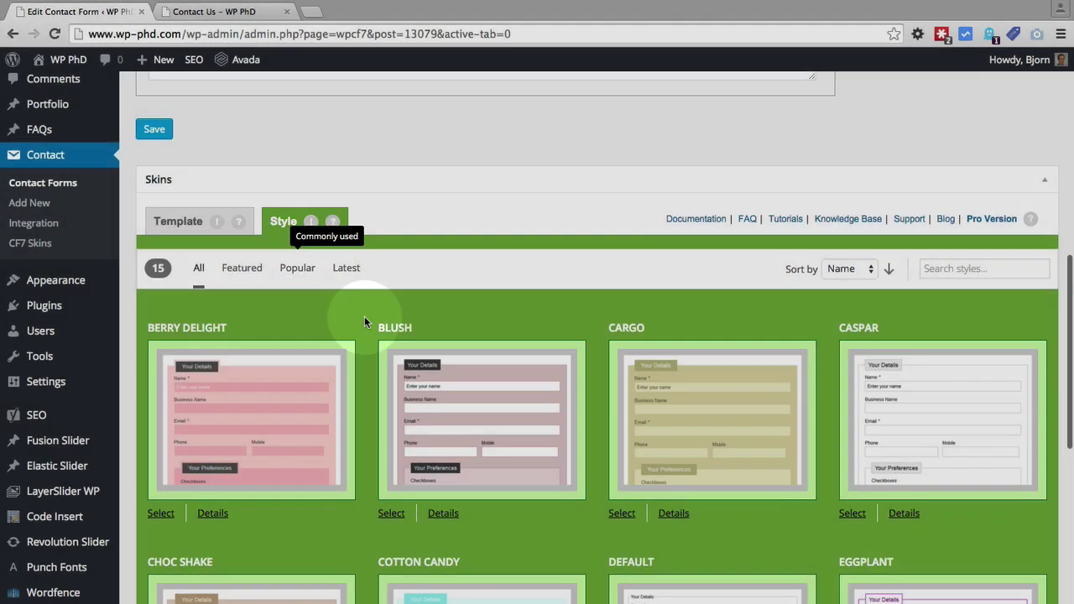
{"action": "scroll", "coordinate": [369, 319], "scroll_direction": "down", "scroll_amount": 5}
{"action": "scroll", "coordinate": [371, 319], "scroll_direction": "down", "scroll_amount": 5}
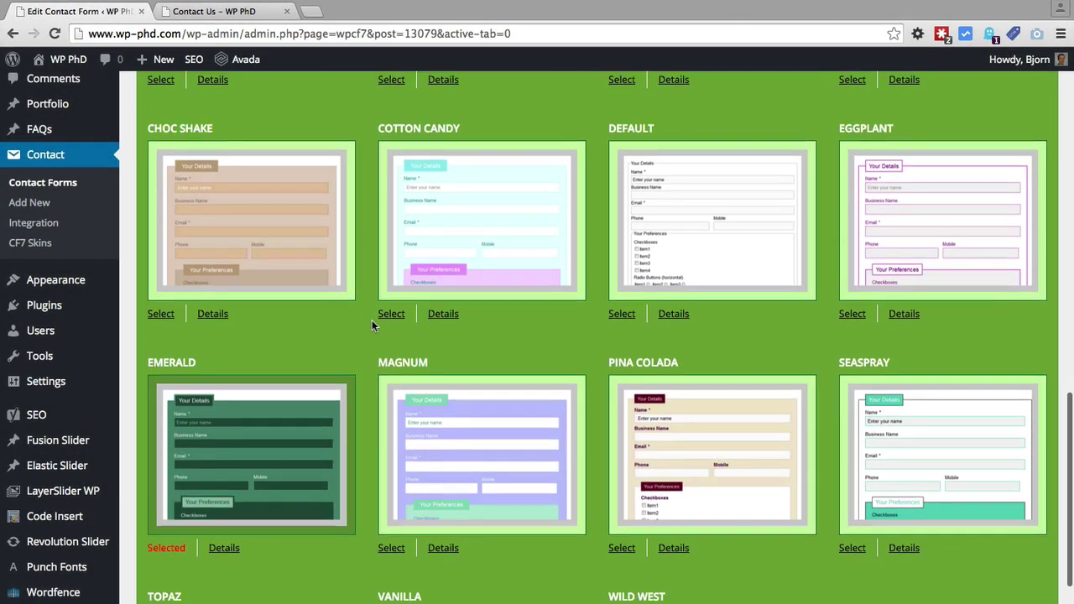